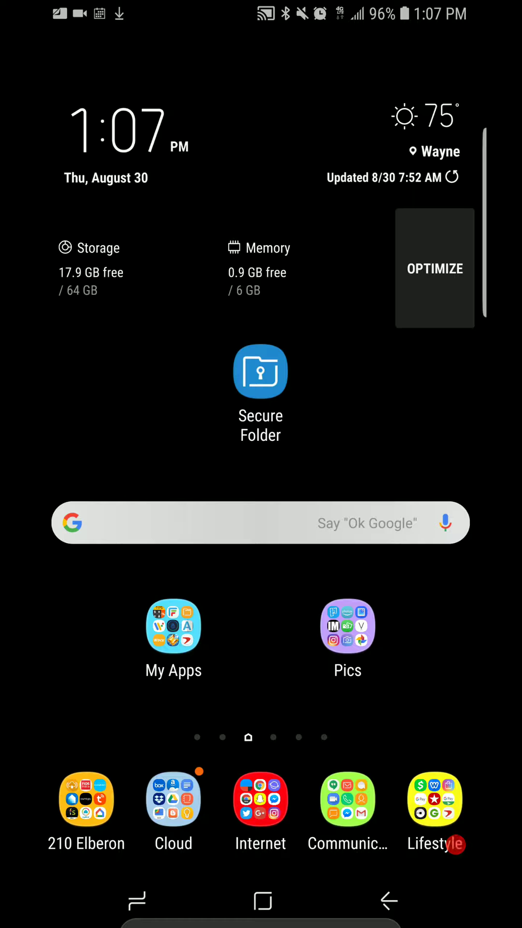
Open the Communication folder in the home screen dock
left_click(347, 799)
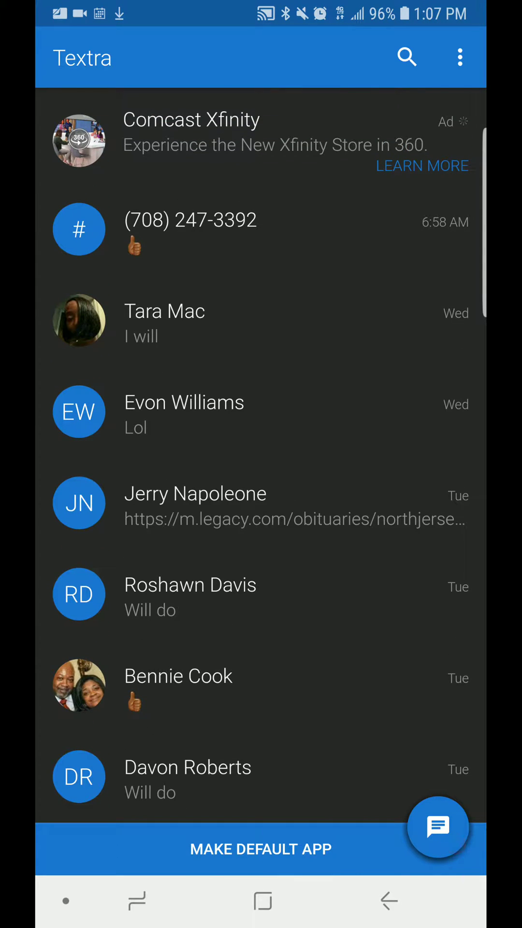
Open Textra's Settings from the three-dot overflow menu
left_click(459, 58)
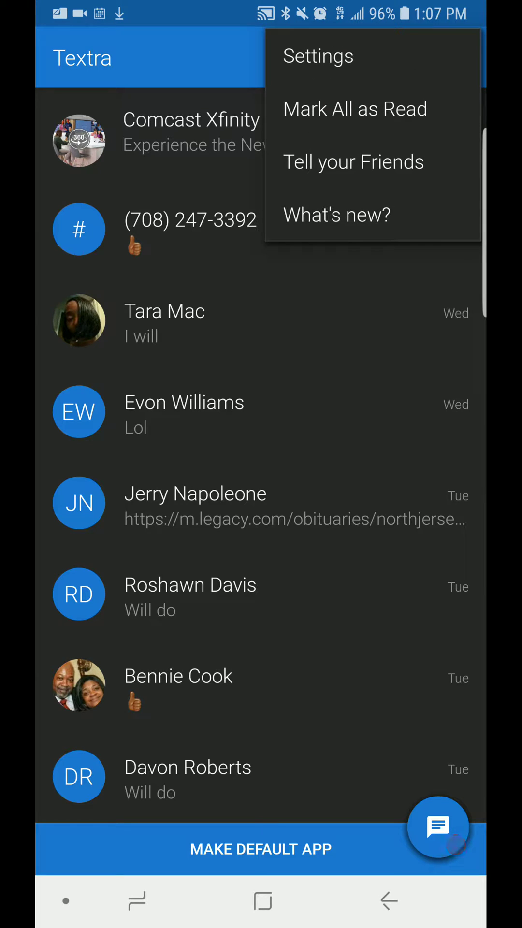
left_click(347, 57)
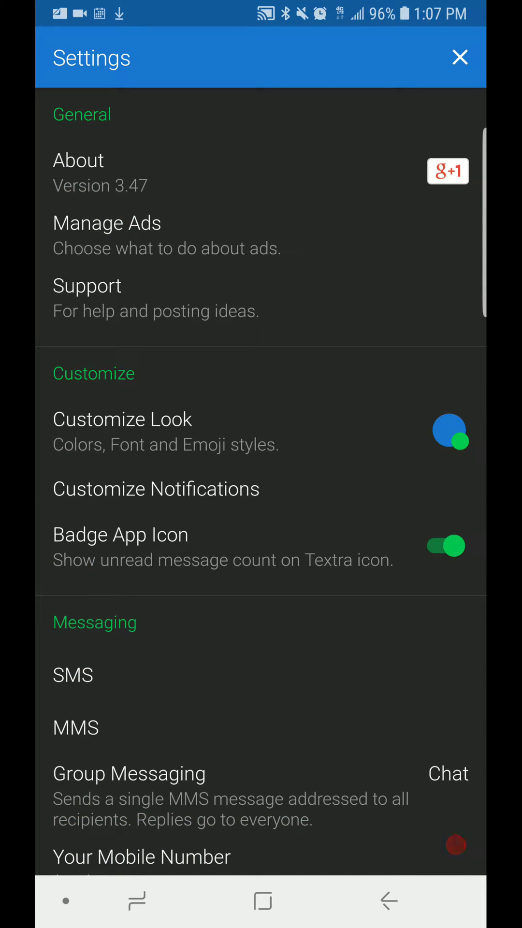
left_click_drag(229, 633, 225, 226)
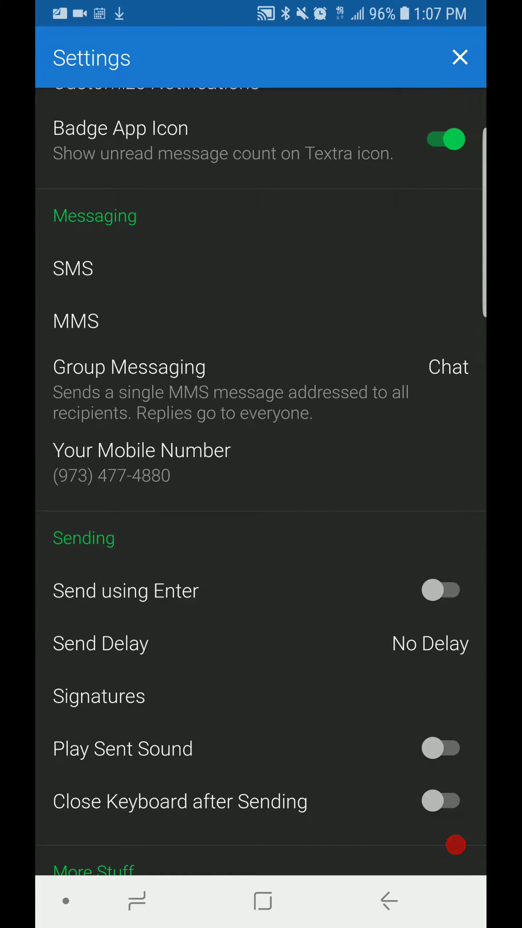
left_click_drag(167, 591, 167, 513)
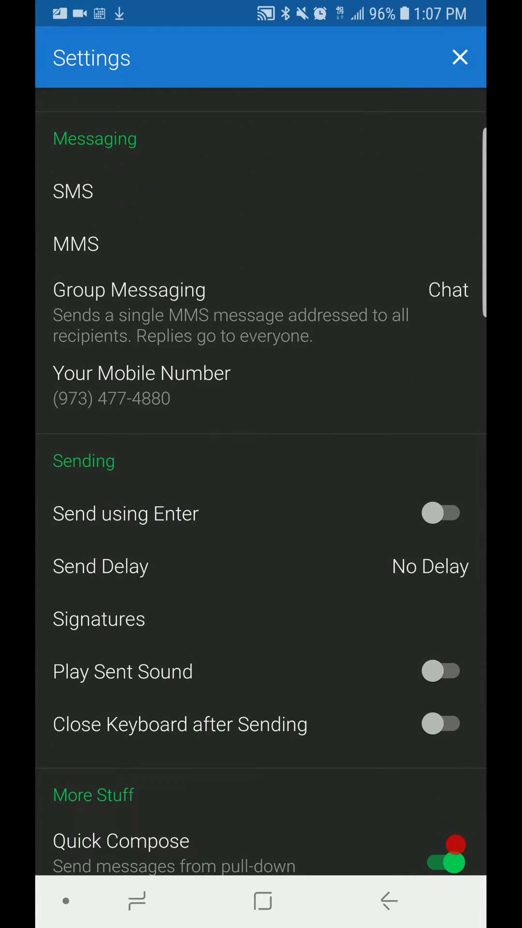
Change Group Messaging from Chat to 'Replies go only to you (Bulk)', confirm, and leave settings
left_click(316, 318)
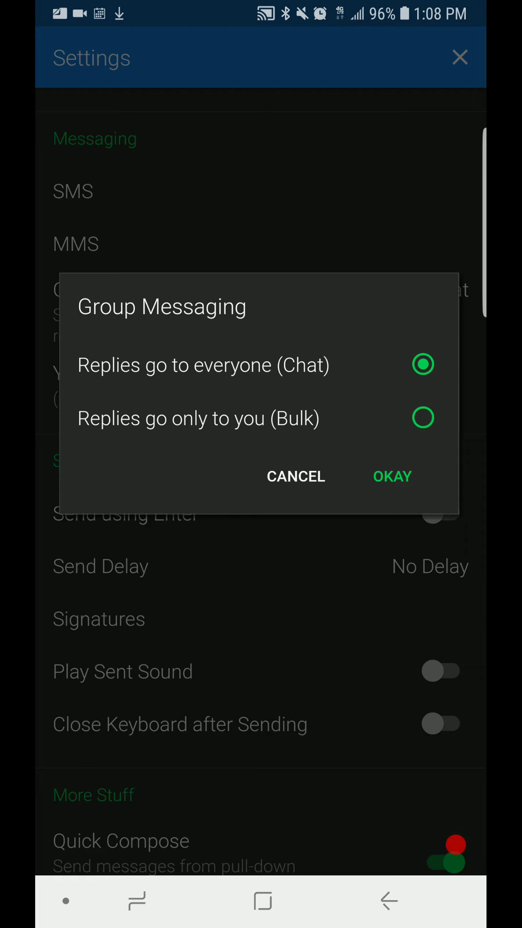
left_click(423, 418)
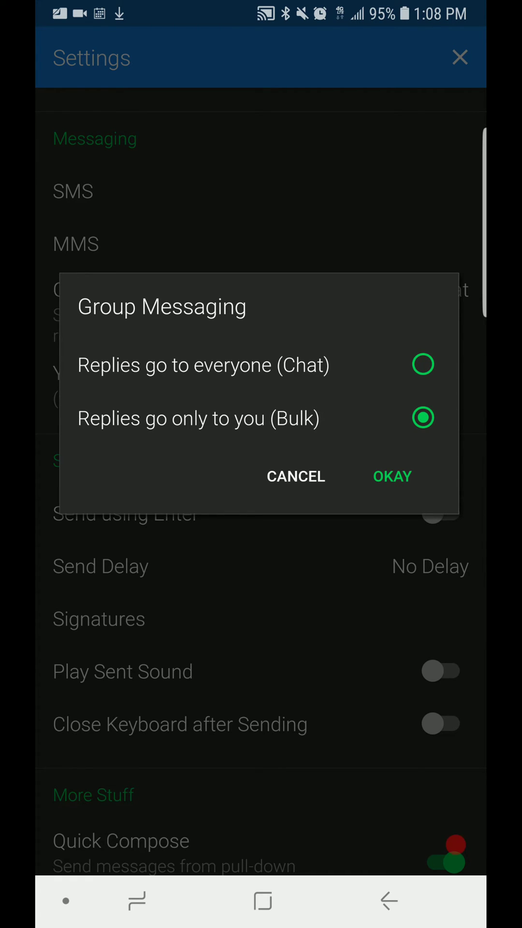
left_click(392, 477)
left_click(389, 902)
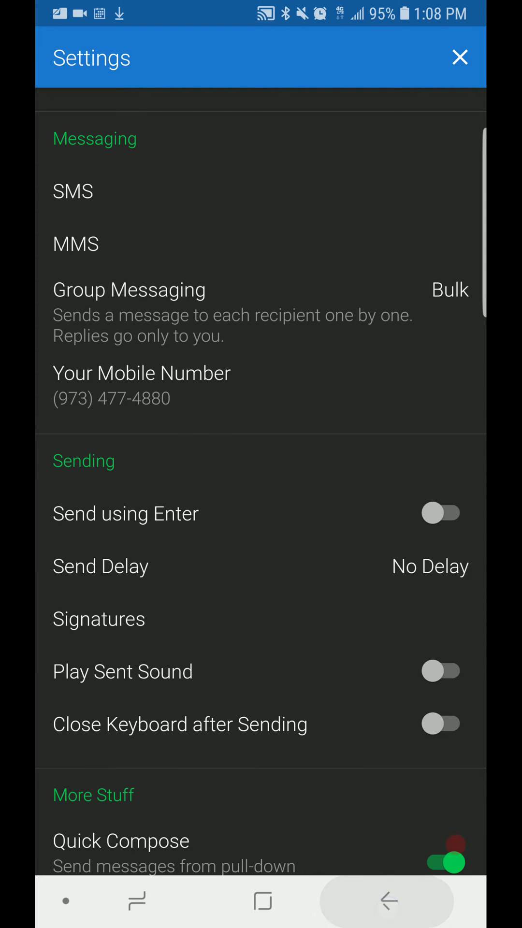
Exit Textra and close the Communication folder to reach the main home page
left_click(389, 901)
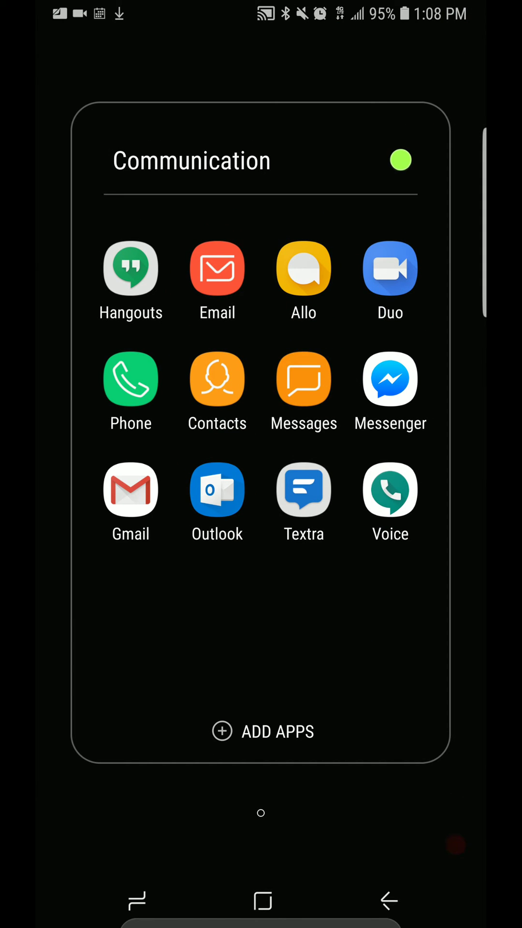
left_click(388, 901)
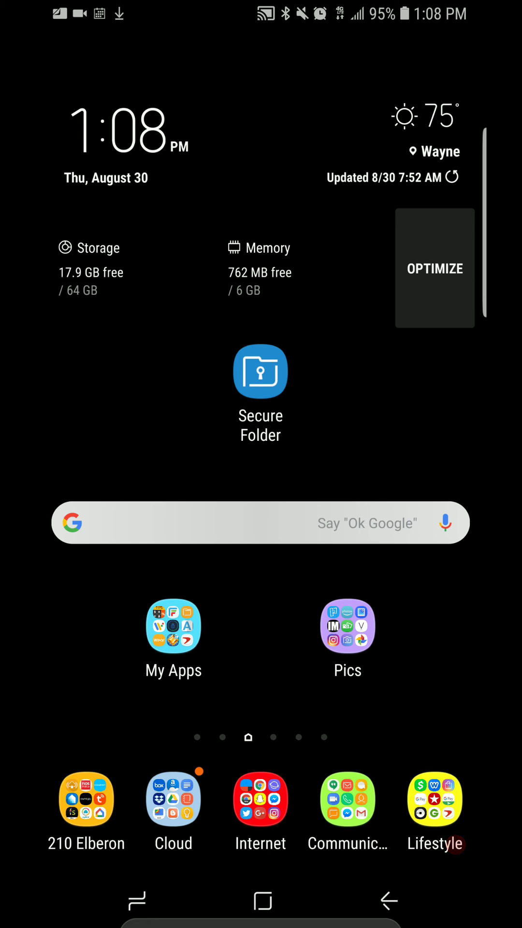
left_click(458, 844)
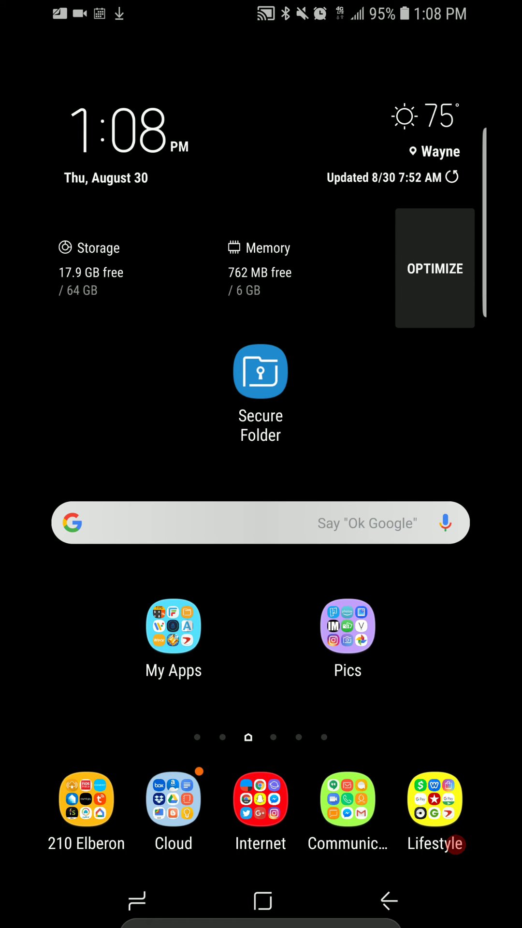